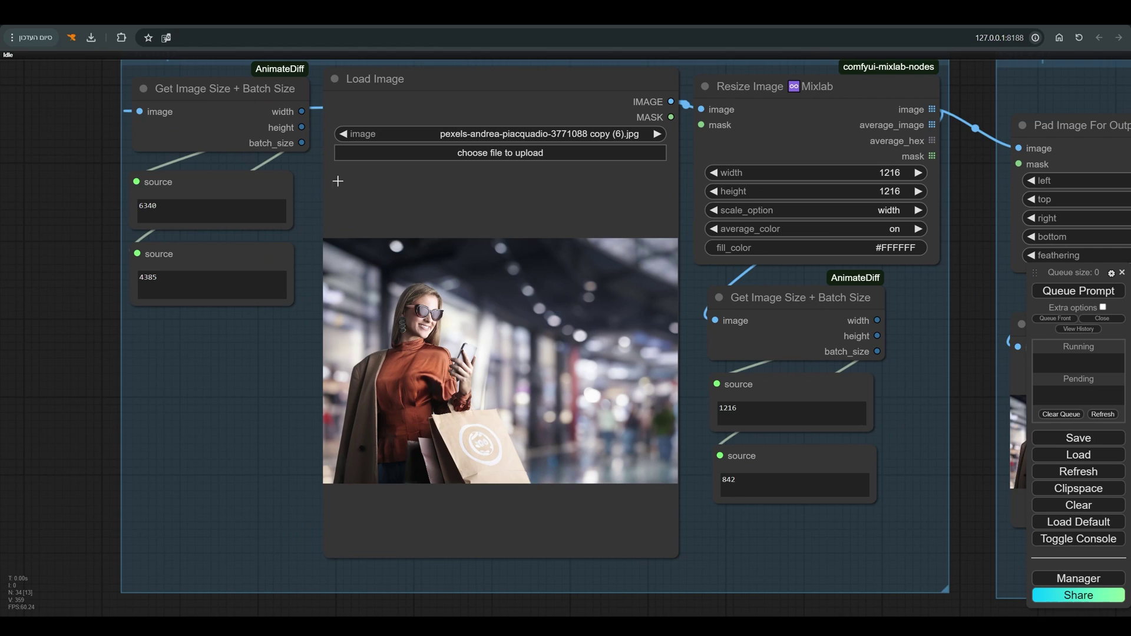
Inspect the source value nodes showing 6340, 4385, 1216 and 842
{"action": "left_click_drag", "start_coordinate": [265, 185], "coordinate": [267, 184]}
{"action": "left_click", "coordinate": [253, 265]}
{"action": "left_click_drag", "start_coordinate": [263, 255], "coordinate": [266, 258]}
{"action": "left_click", "coordinate": [793, 390]}
{"action": "left_click_drag", "start_coordinate": [793, 462], "coordinate": [791, 460]}
Lower the feathering from 60 to 0 and start the outpainting generation
{"action": "scroll", "coordinate": [872, 377], "scroll_direction": "down", "scroll_amount": 2}
Keep the Resize Image node scaling by width, with the width at 1216
{"action": "left_click_drag", "start_coordinate": [860, 131], "coordinate": [859, 134]}
{"action": "left_click", "coordinate": [885, 237]}
{"action": "left_click", "coordinate": [888, 235]}
{"action": "left_click", "coordinate": [816, 385]}
{"action": "left_click", "coordinate": [795, 443]}
{"action": "left_click", "coordinate": [837, 203]}
{"action": "left_click", "coordinate": [813, 220]}
{"action": "left_click", "coordinate": [989, 221]}
Adjust the padding amounts on Pad Image For Outpaint Masked so only the right edge is padded
{"action": "scroll", "coordinate": [814, 567], "scroll_direction": "right", "scroll_amount": 10}
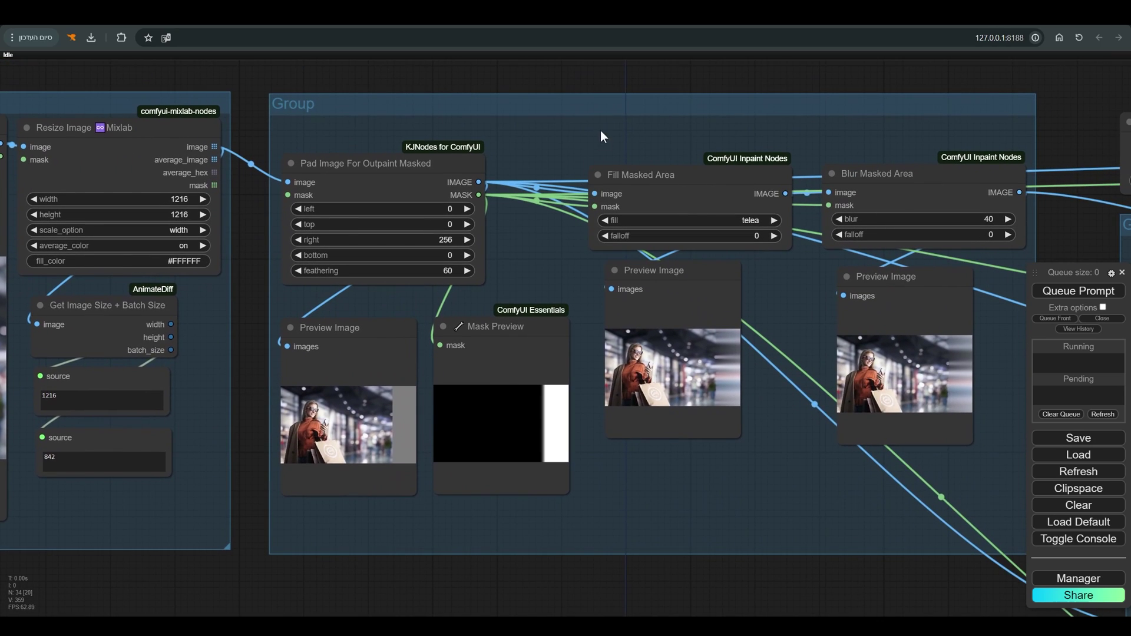
{"action": "mouse_move", "coordinate": [436, 158]}
{"action": "left_mouse_down"}
{"action": "mouse_move", "coordinate": [449, 158]}
{"action": "mouse_move", "coordinate": [438, 155]}
{"action": "left_mouse_up"}
{"action": "left_click_drag", "start_coordinate": [431, 166], "coordinate": [432, 162]}
{"action": "left_click", "coordinate": [465, 213]}
{"action": "left_click", "coordinate": [419, 199]}
{"action": "left_click", "coordinate": [435, 214]}
{"action": "left_click", "coordinate": [431, 246]}
{"action": "left_click", "coordinate": [534, 140]}
{"action": "scroll", "coordinate": [545, 406], "scroll_direction": "up", "scroll_amount": 12}
{"action": "scroll", "coordinate": [548, 530], "scroll_direction": "down", "scroll_amount": 10}
{"action": "left_click_drag", "start_coordinate": [357, 151], "coordinate": [262, 151]}
{"action": "left_click", "coordinate": [1079, 291]}
{"action": "scroll", "coordinate": [601, 447], "scroll_direction": "up", "scroll_amount": 9}
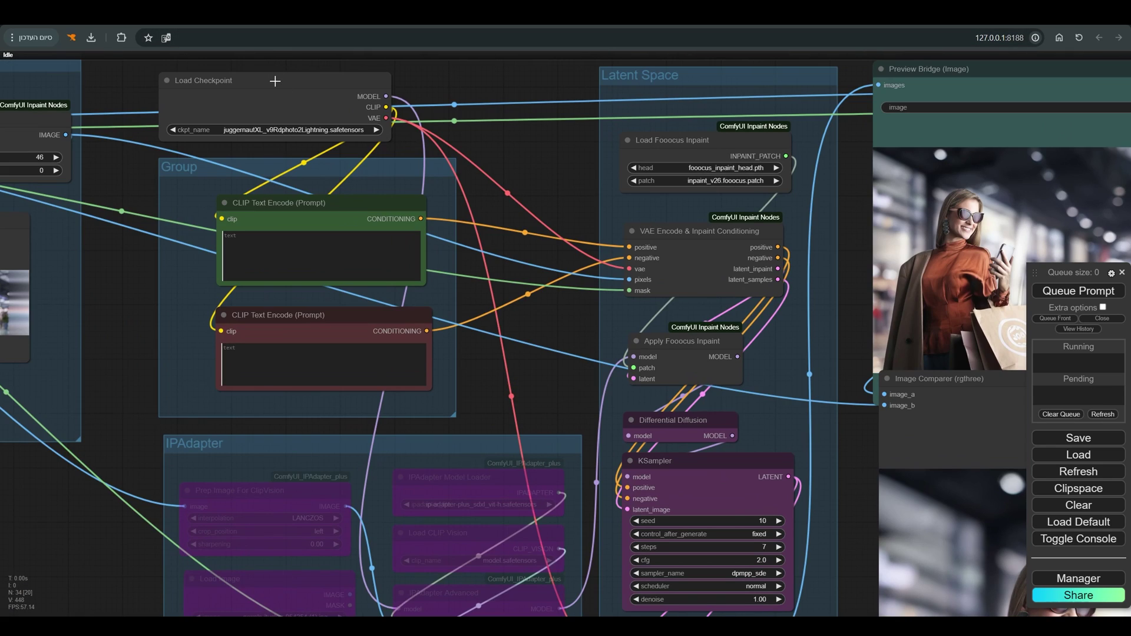
Inspect the Load Checkpoint node and the green positive and red negative prompt nodes
{"action": "scroll", "coordinate": [305, 93], "scroll_direction": "up", "scroll_amount": 5}
{"action": "left_click", "coordinate": [304, 92]}
{"action": "scroll", "coordinate": [611, 225], "scroll_direction": "down", "scroll_amount": 3}
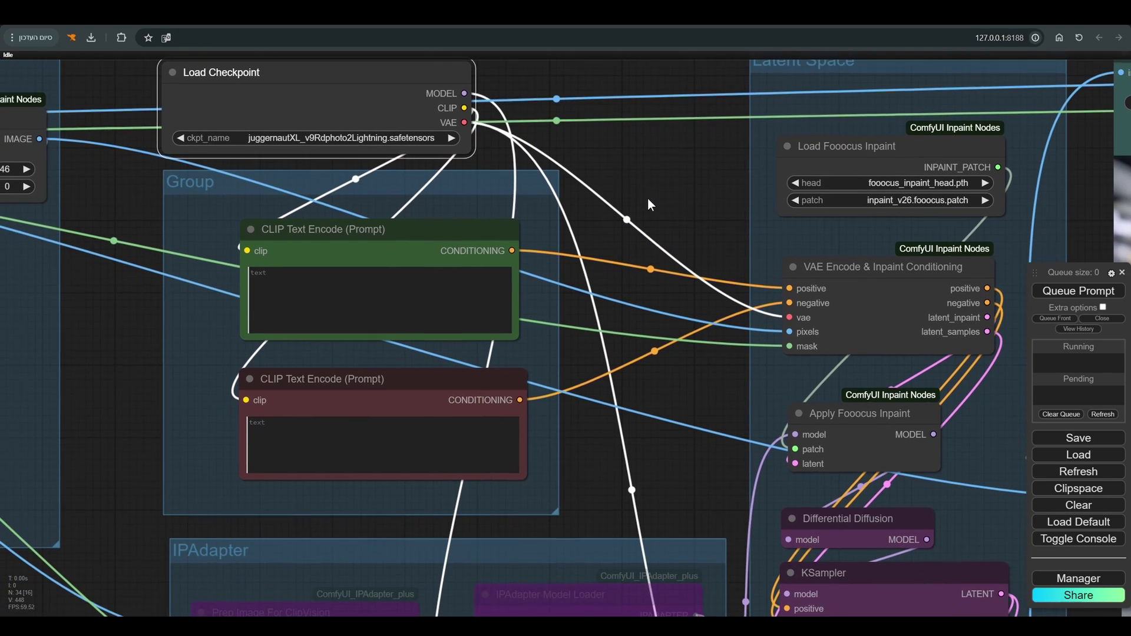
{"action": "left_click_drag", "start_coordinate": [407, 240], "coordinate": [407, 243]}
{"action": "left_click", "coordinate": [401, 384]}
{"action": "left_click_drag", "start_coordinate": [401, 384], "coordinate": [401, 383]}
{"action": "left_click_drag", "start_coordinate": [620, 239], "coordinate": [606, 265]}
{"action": "left_click", "coordinate": [603, 267]}
Browse the inpaint nodes GitHub README, then the Hugging Face fooocus_inpaint model files
{"action": "scroll", "coordinate": [681, 200], "scroll_direction": "down", "scroll_amount": 1}
Reposition the Latent Space group and its VAE Encode & Inpaint Conditioning node
{"action": "left_click_drag", "start_coordinate": [685, 196], "coordinate": [513, 224]}
{"action": "left_click_drag", "start_coordinate": [732, 131], "coordinate": [740, 122]}
{"action": "left_click_drag", "start_coordinate": [701, 305], "coordinate": [698, 301]}
{"action": "scroll", "coordinate": [698, 300], "scroll_direction": "up", "scroll_amount": 5}
{"action": "key", "text": "ctrl+Tab"}
{"action": "scroll", "coordinate": [412, 315], "scroll_direction": "up", "scroll_amount": 2}
{"action": "scroll", "coordinate": [411, 314], "scroll_direction": "down", "scroll_amount": 5}
{"action": "scroll", "coordinate": [409, 314], "scroll_direction": "down", "scroll_amount": 14}
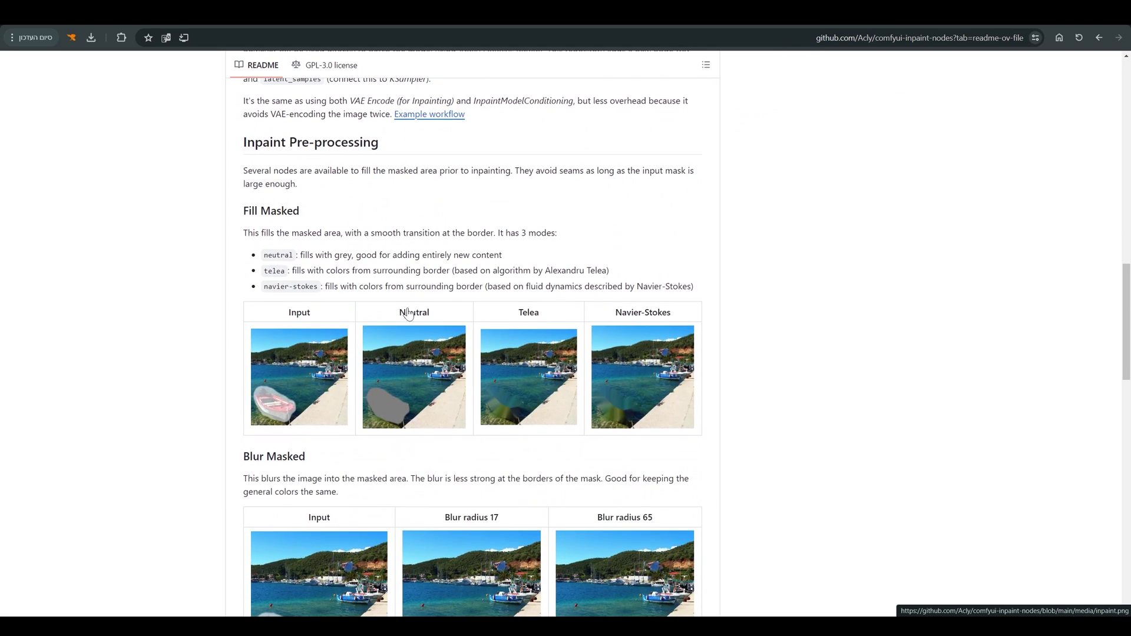
{"action": "scroll", "coordinate": [367, 246], "scroll_direction": "up", "scroll_amount": 9}
{"action": "key", "text": "ctrl+Tab"}
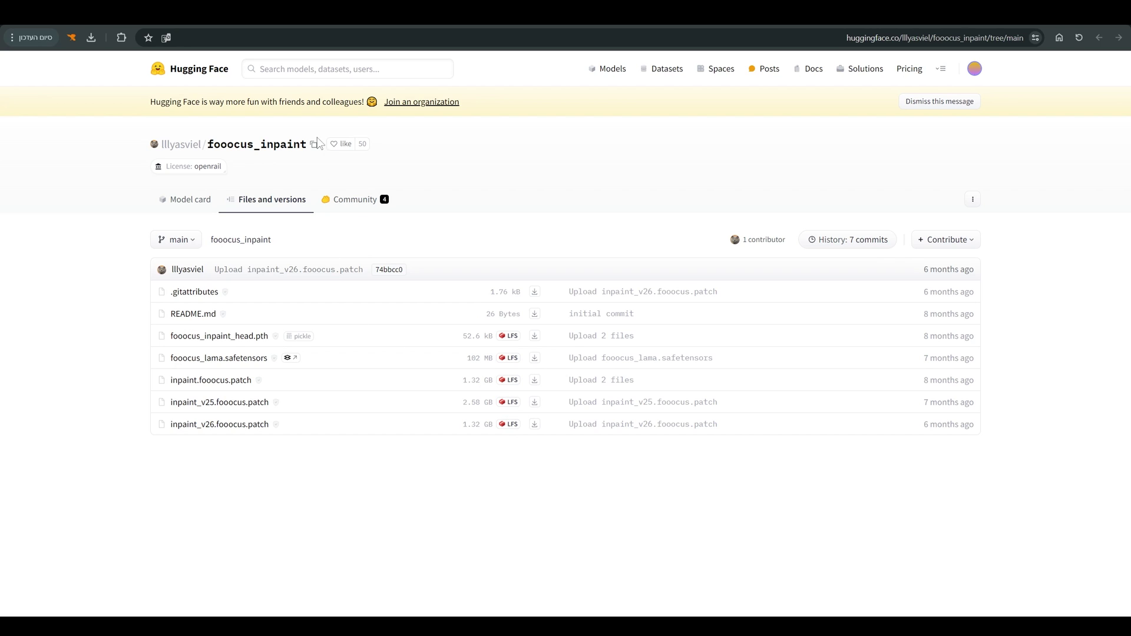
{"action": "key", "text": "ctrl+Tab"}
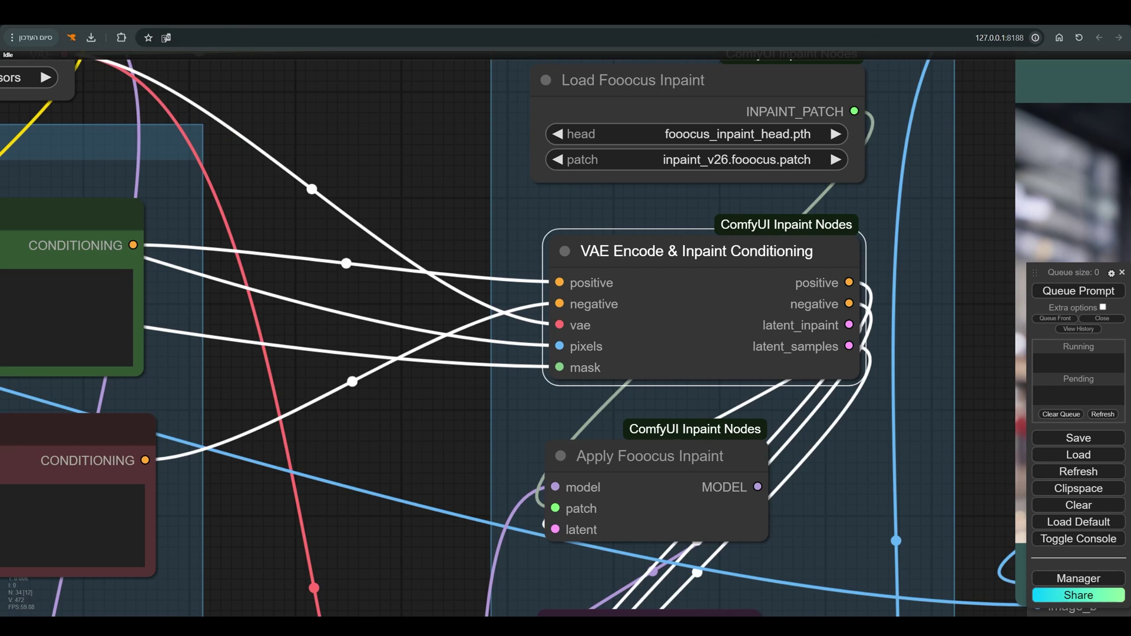
{"action": "scroll", "coordinate": [569, 300], "scroll_direction": "down", "scroll_amount": 5}
{"action": "scroll", "coordinate": [564, 302], "scroll_direction": "down", "scroll_amount": 3}
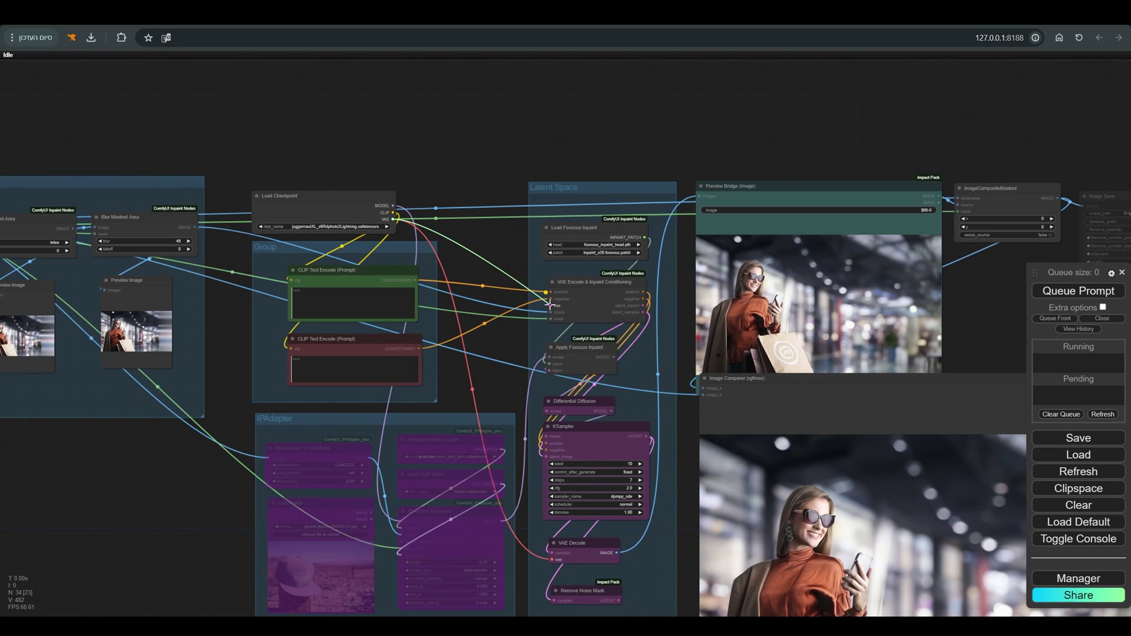